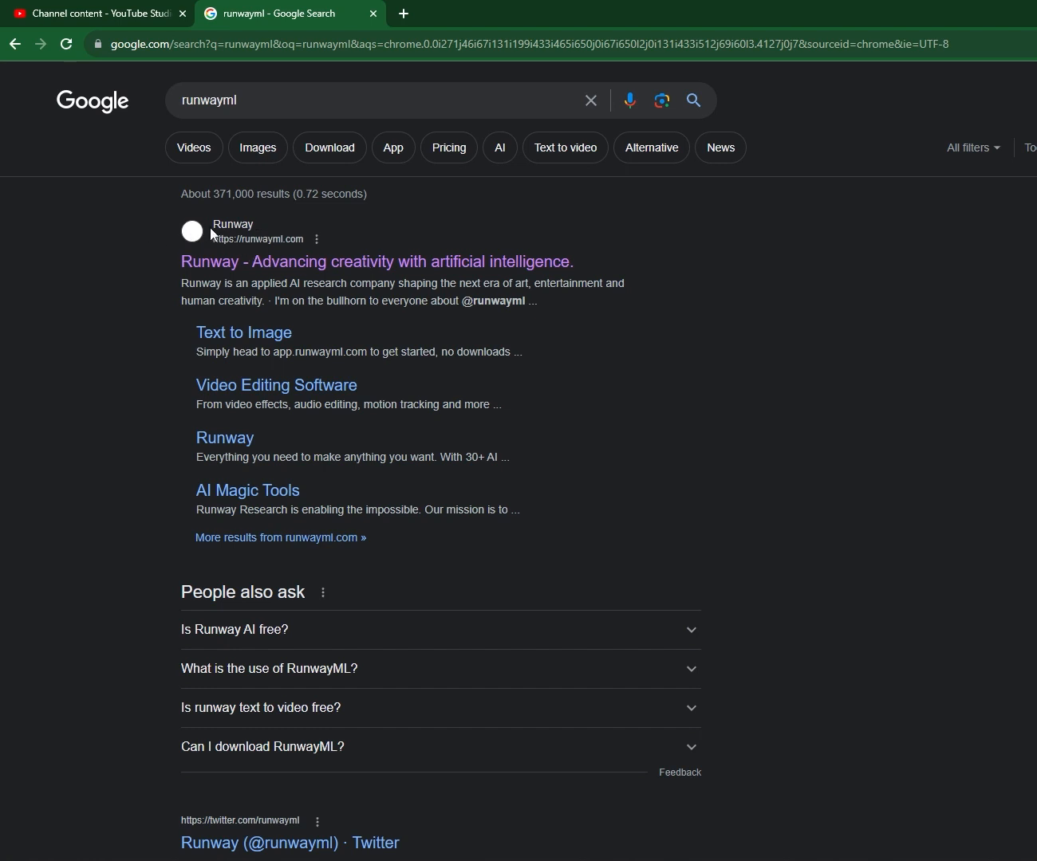
Open the Runway website from the search results and sign up for free with the listed Google account
click(244, 262)
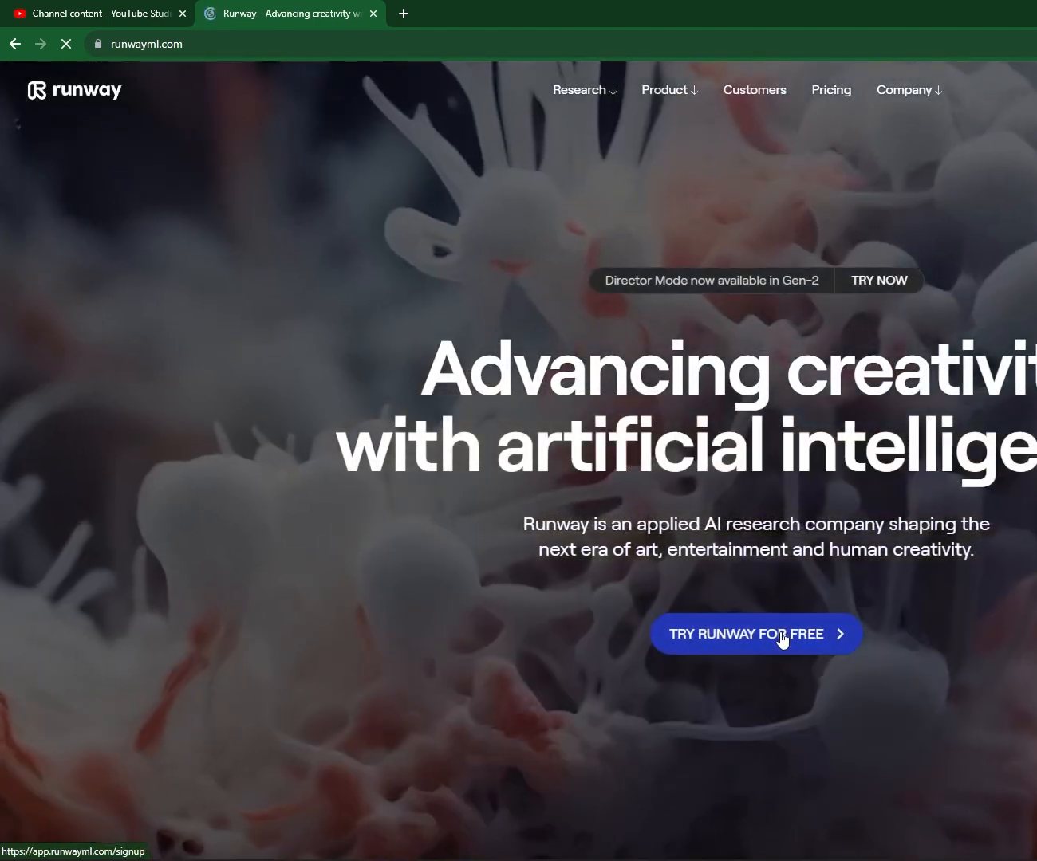
click(781, 639)
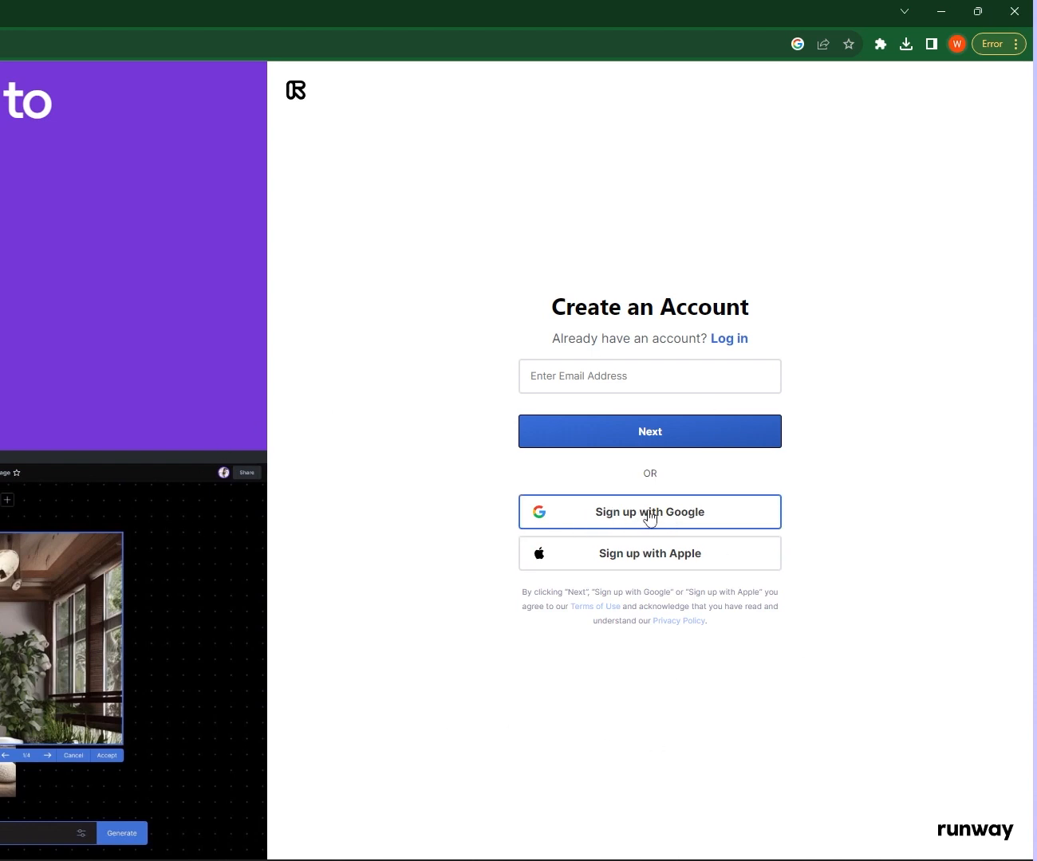
click(689, 517)
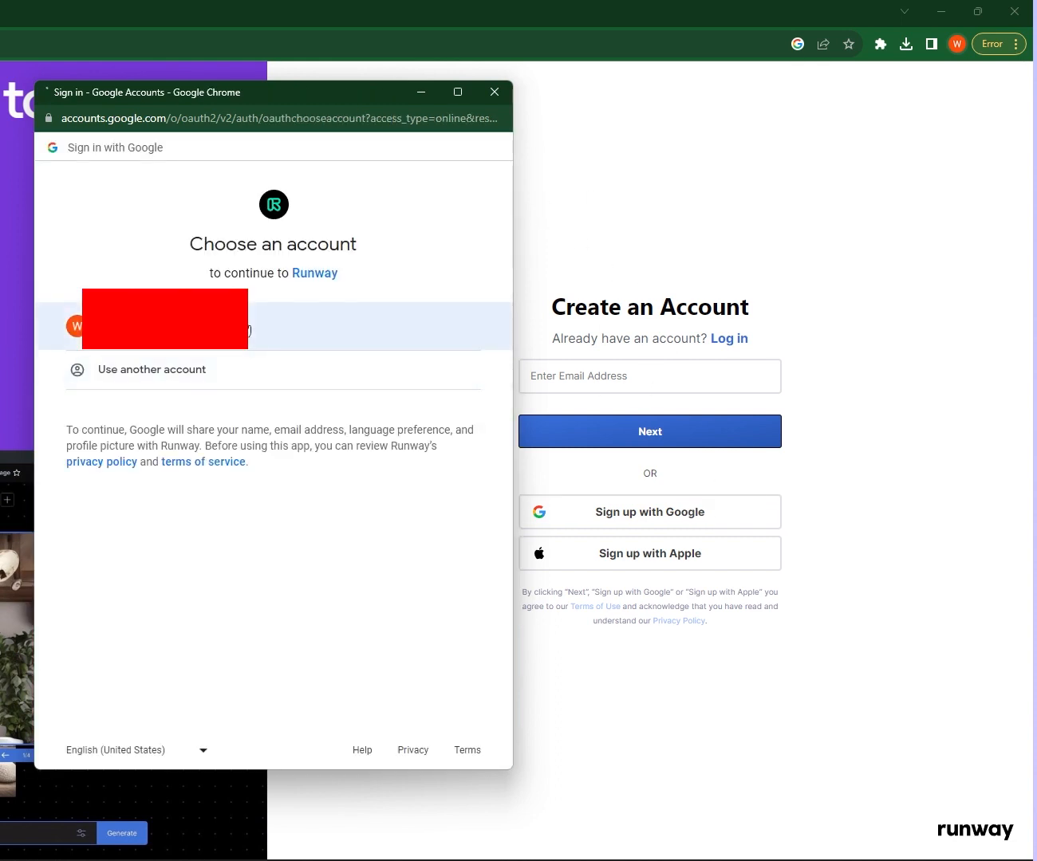
click(248, 329)
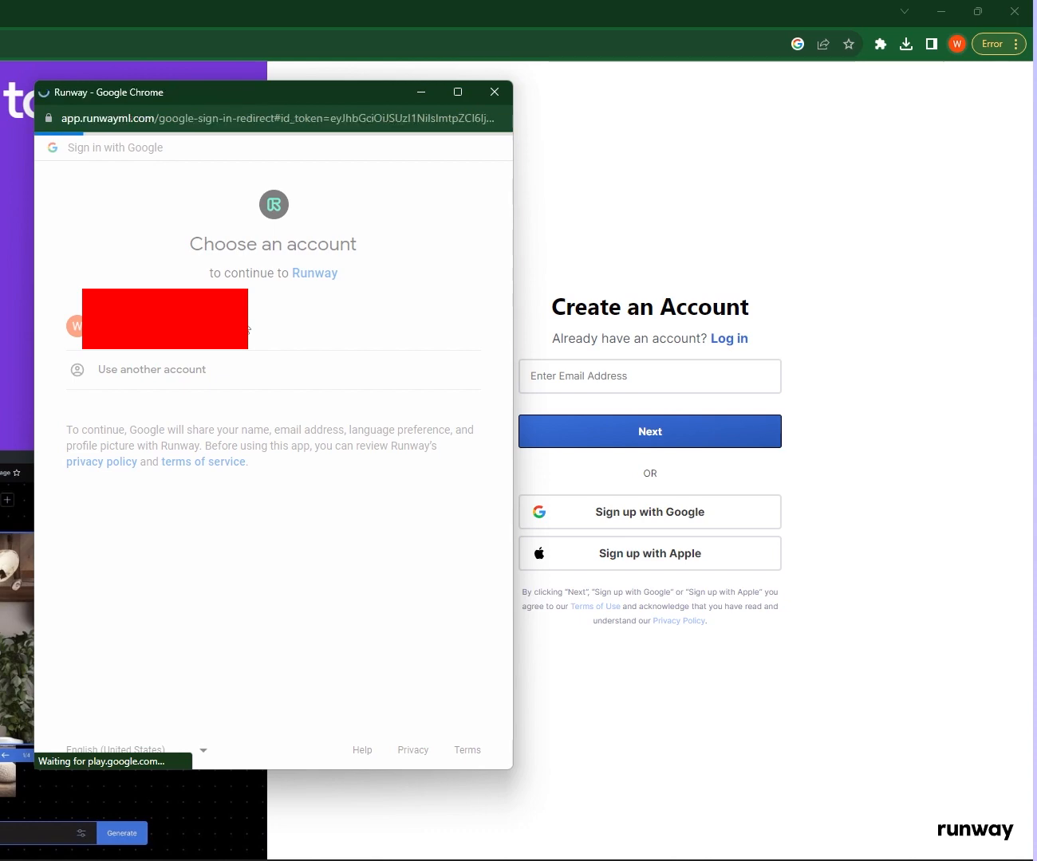
click(647, 544)
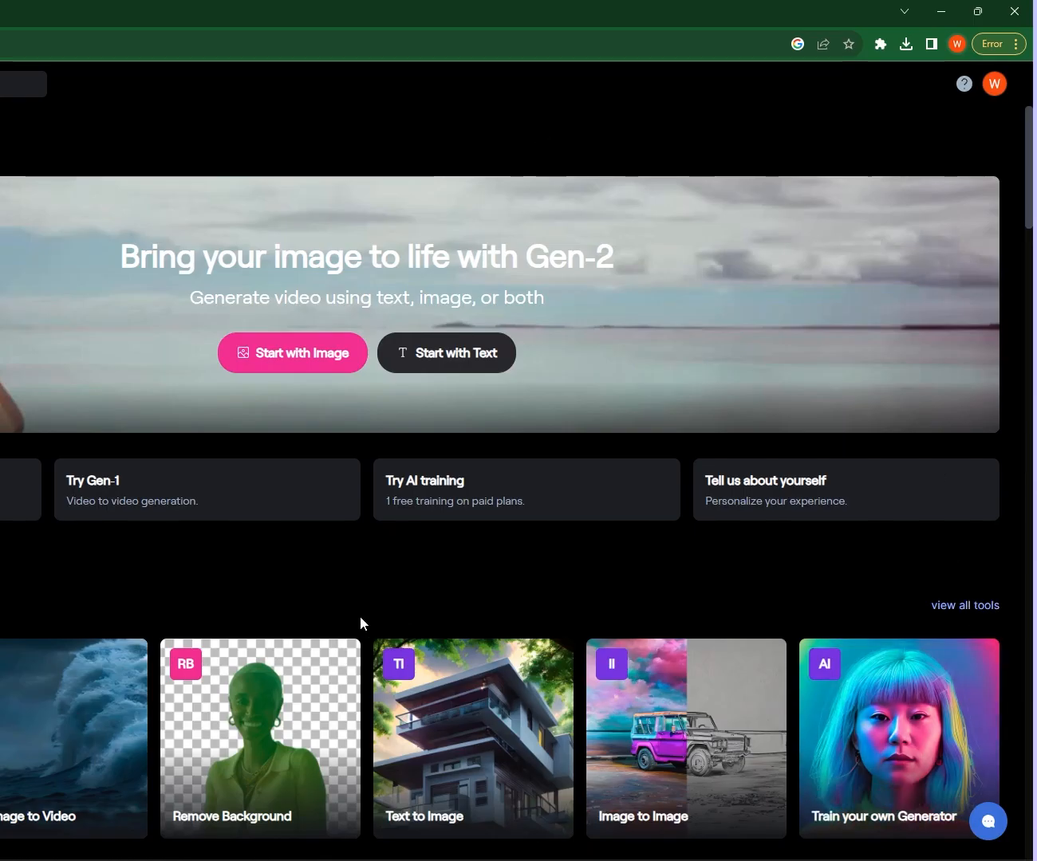
Show the full list of AI tools and open the Inpainting tool
scroll(358, 622, down, 2)
scroll(356, 623, down, 1)
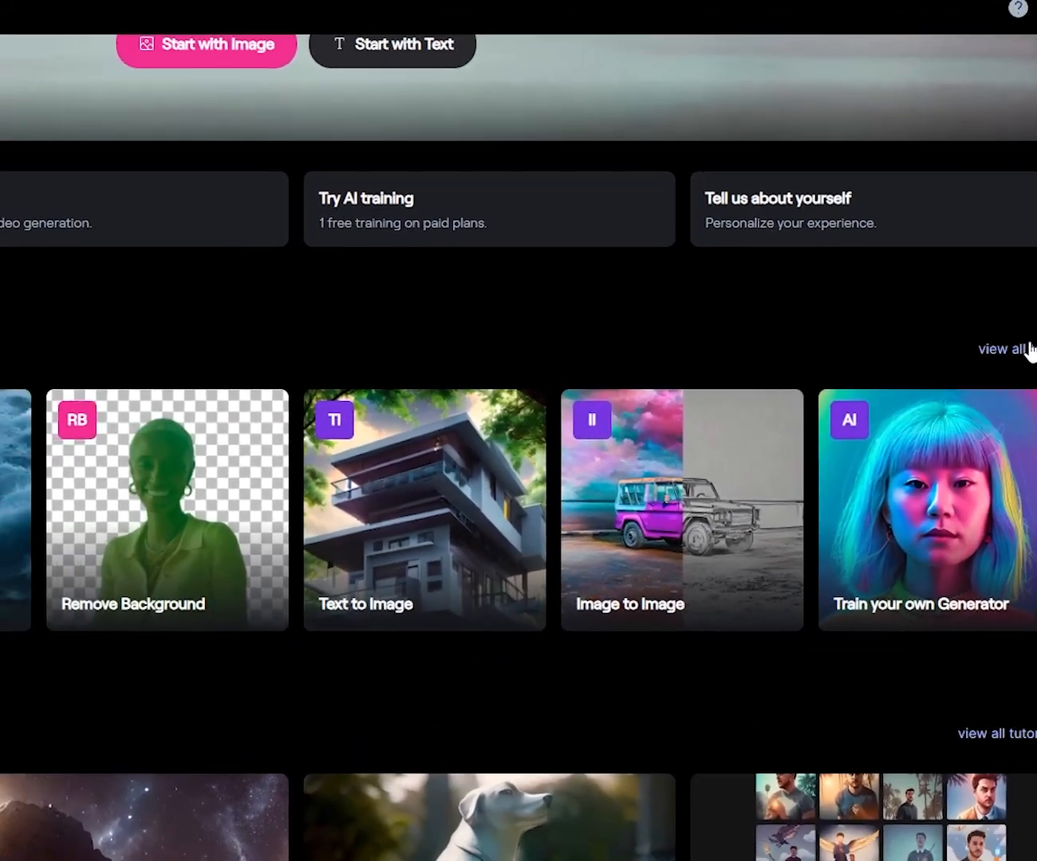
click(967, 357)
scroll(611, 613, down, 10)
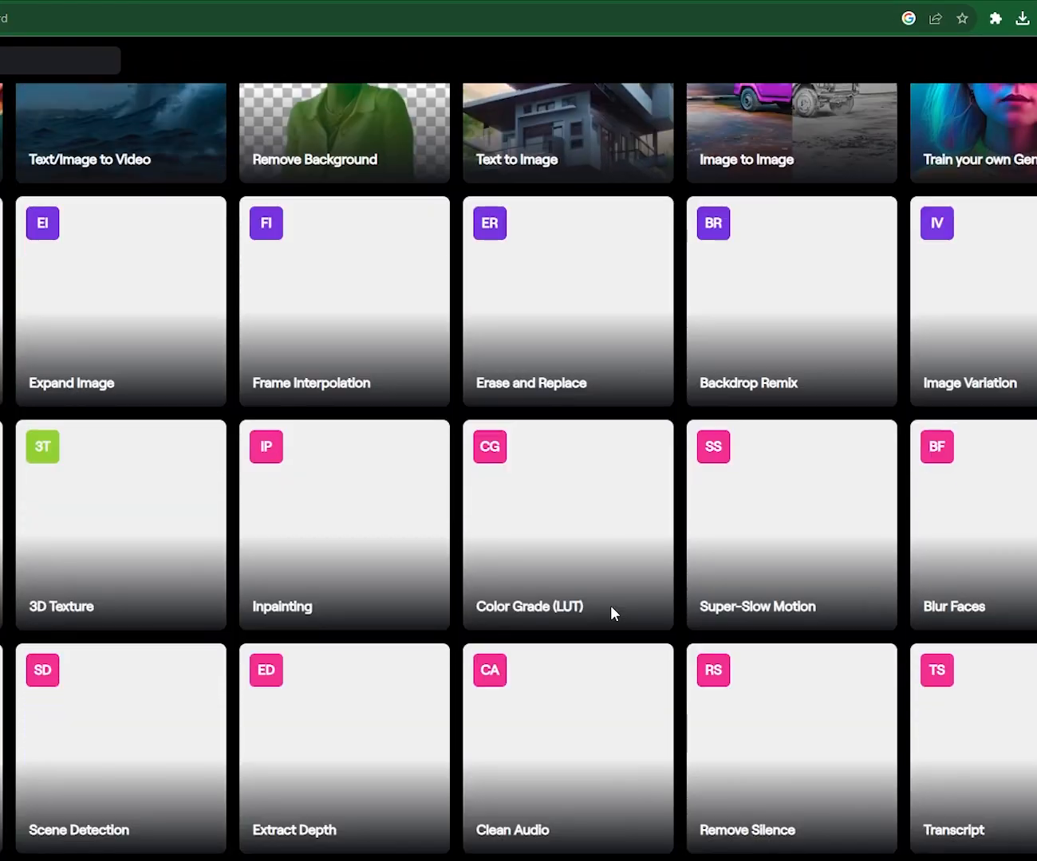
scroll(612, 615, up, 3)
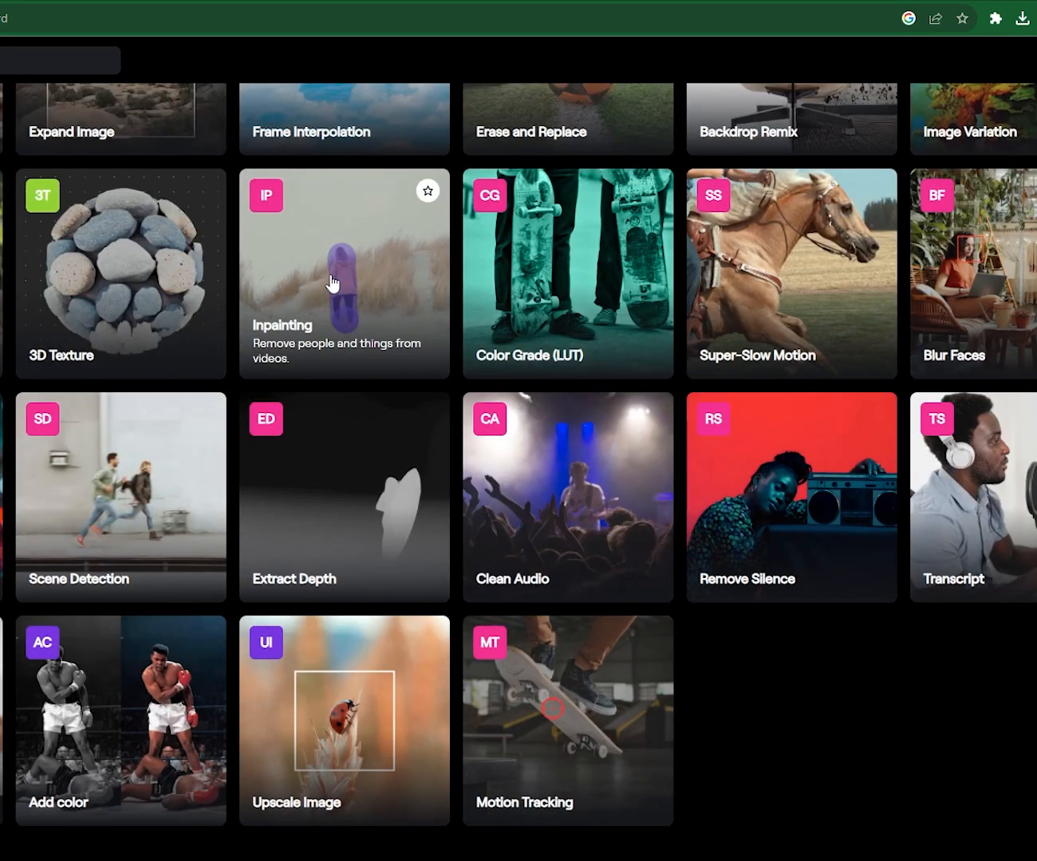
click(294, 331)
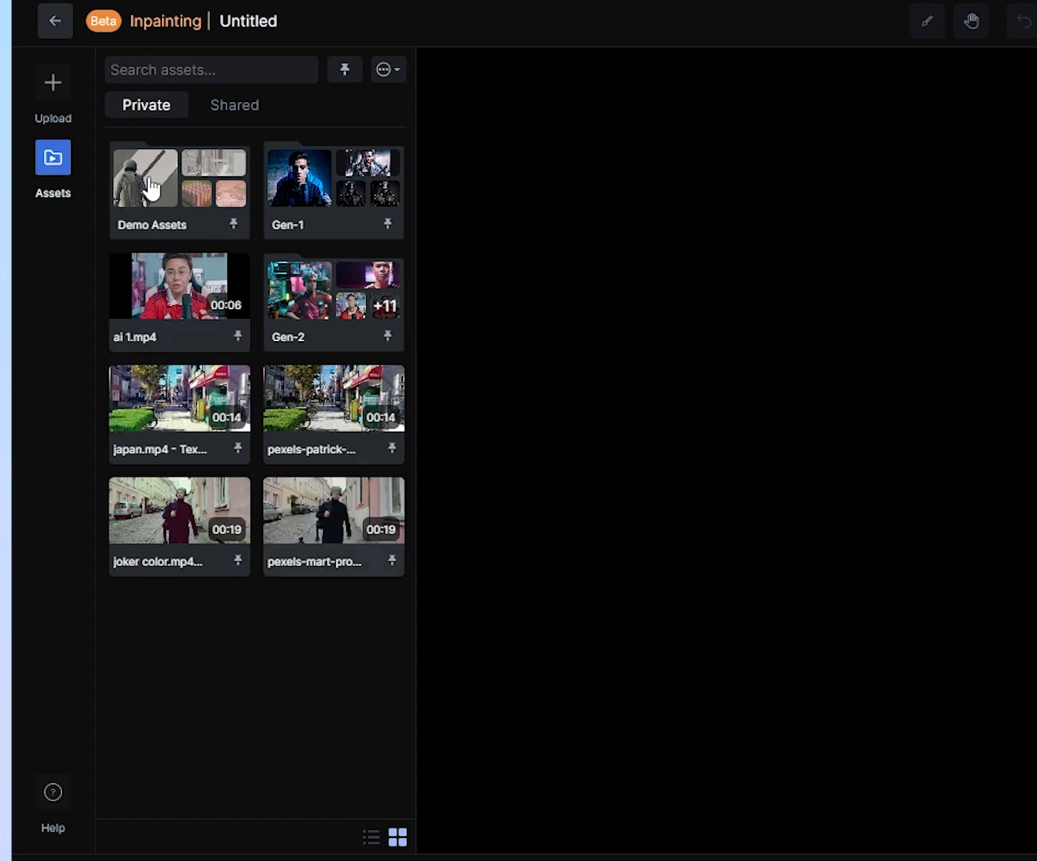
Upload the video file video_2023-09-18_08-26-26 from the Data (D:) drive and place it on the timeline
click(53, 86)
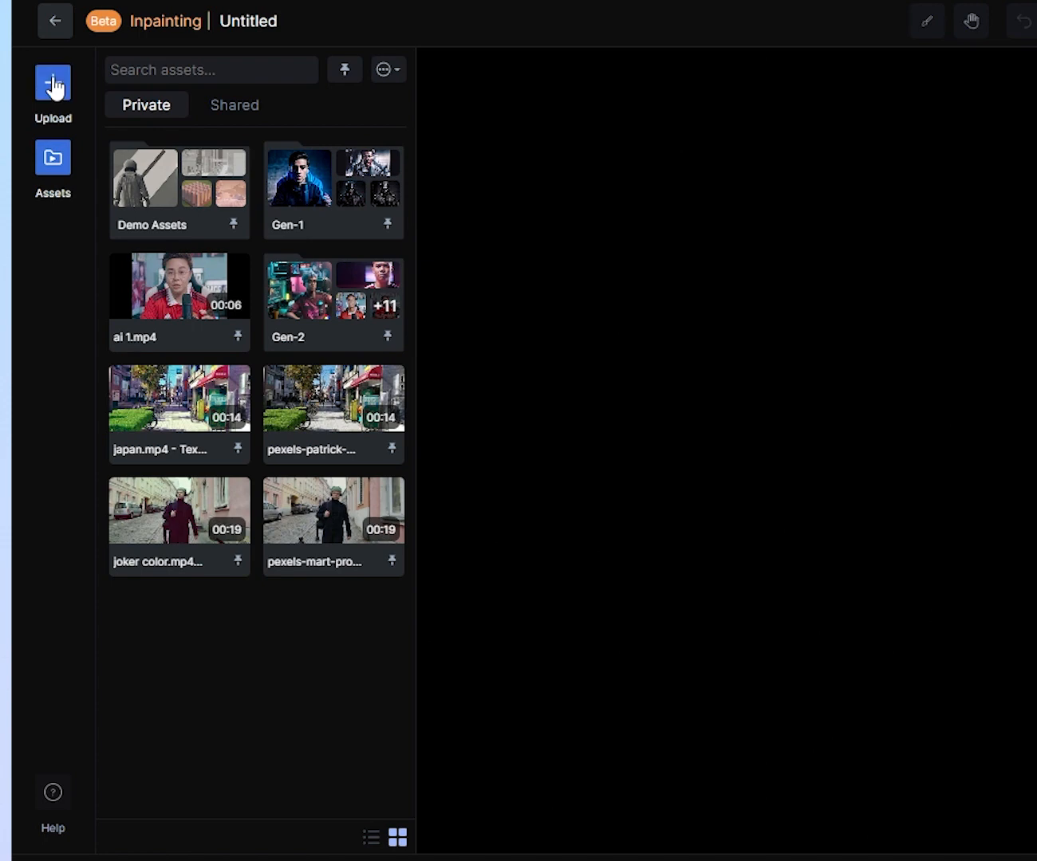
click(130, 579)
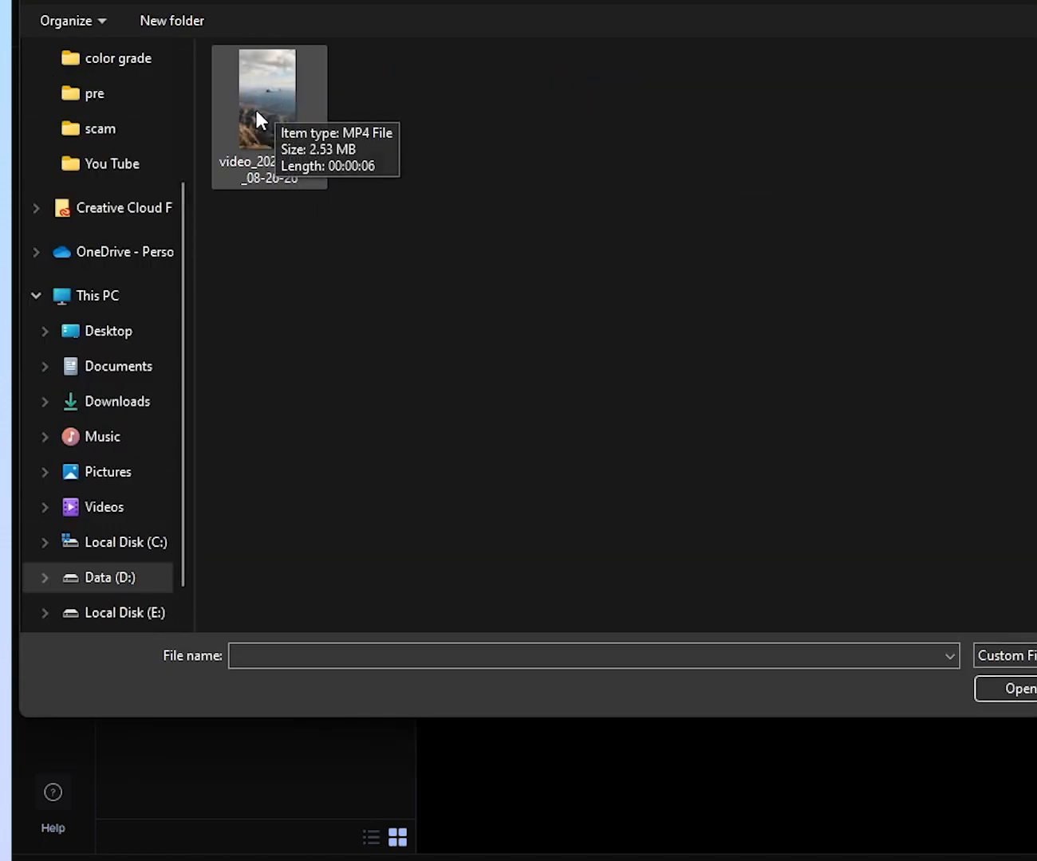
click(268, 124)
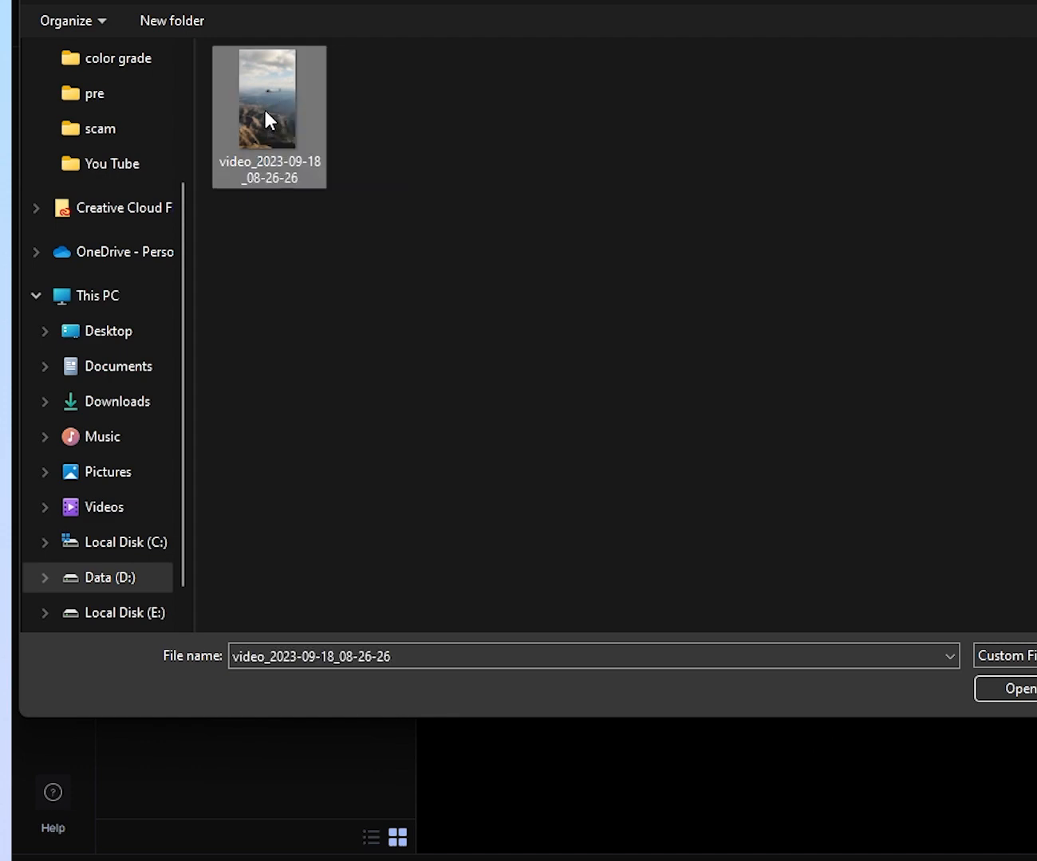
click(1029, 690)
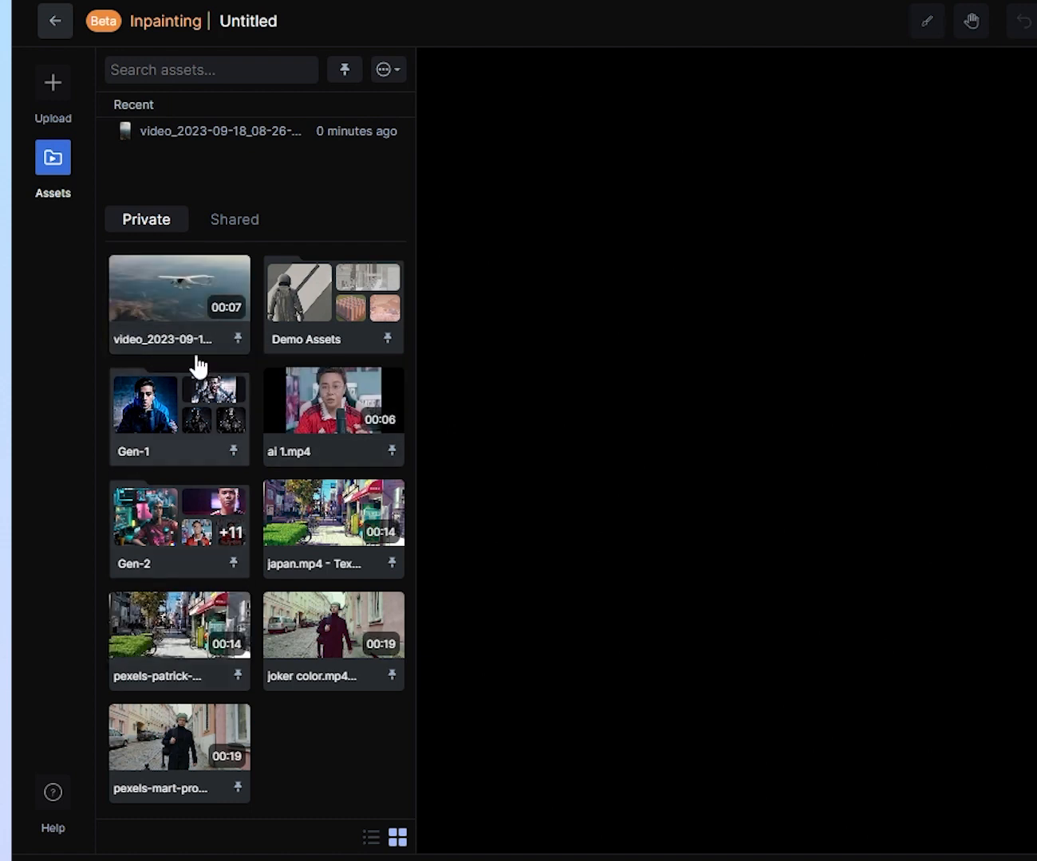
drag(175, 294, 1025, 768)
drag(724, 751, 832, 651)
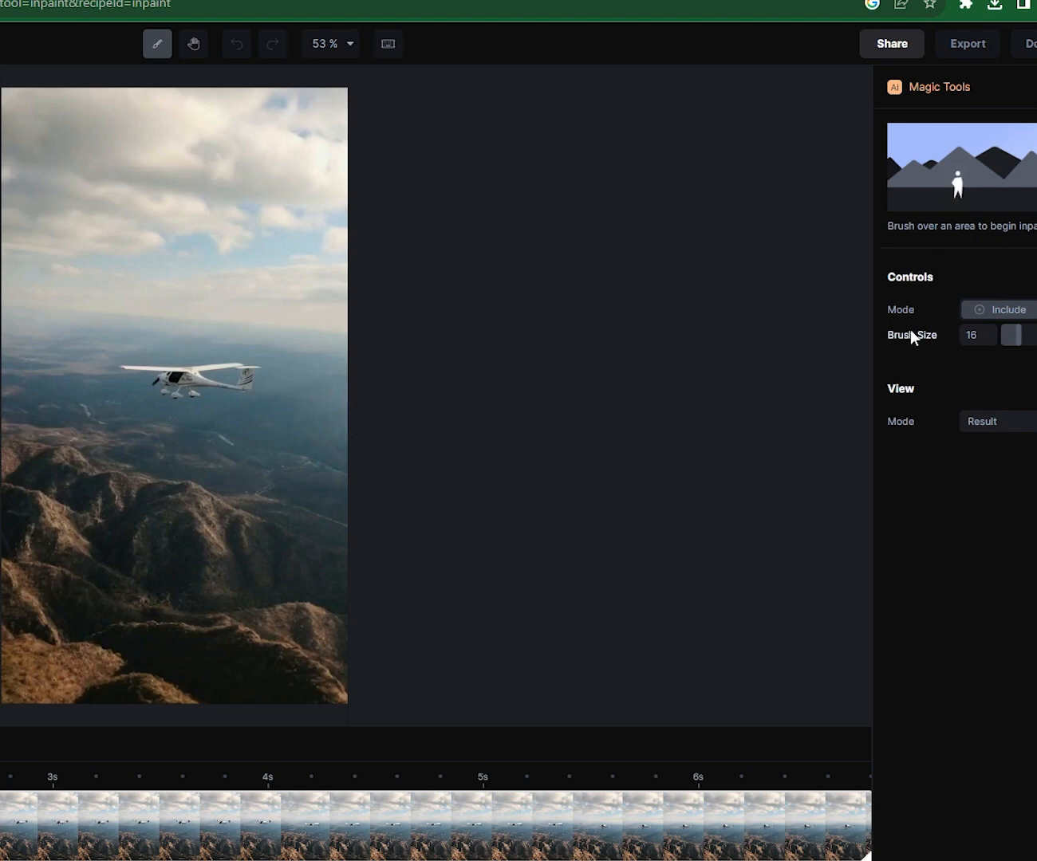
Set the brush size to 30, brush over the airplane to remove it, and preview the clip
drag(1007, 336, 1036, 341)
drag(1035, 335, 1031, 336)
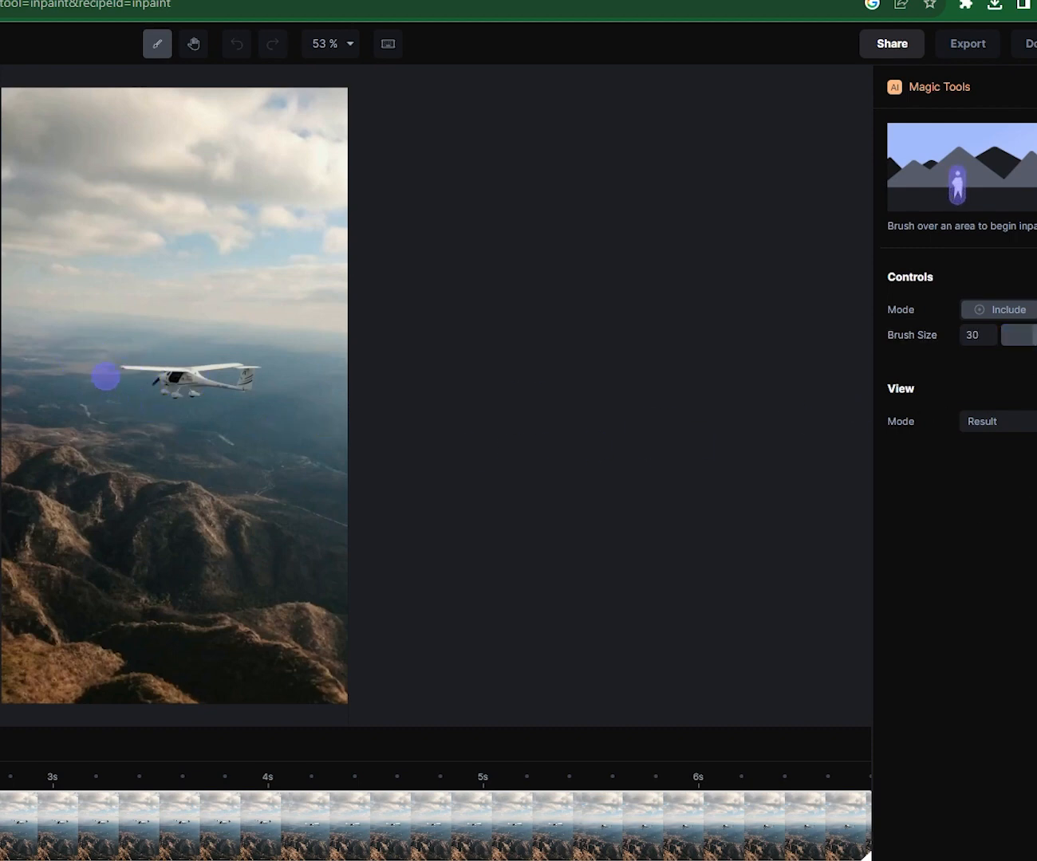
mouse_move(114, 370)
mouse_down()
mouse_move(252, 376)
mouse_move(181, 386)
mouse_move(121, 374)
mouse_move(168, 355)
mouse_move(239, 352)
mouse_up()
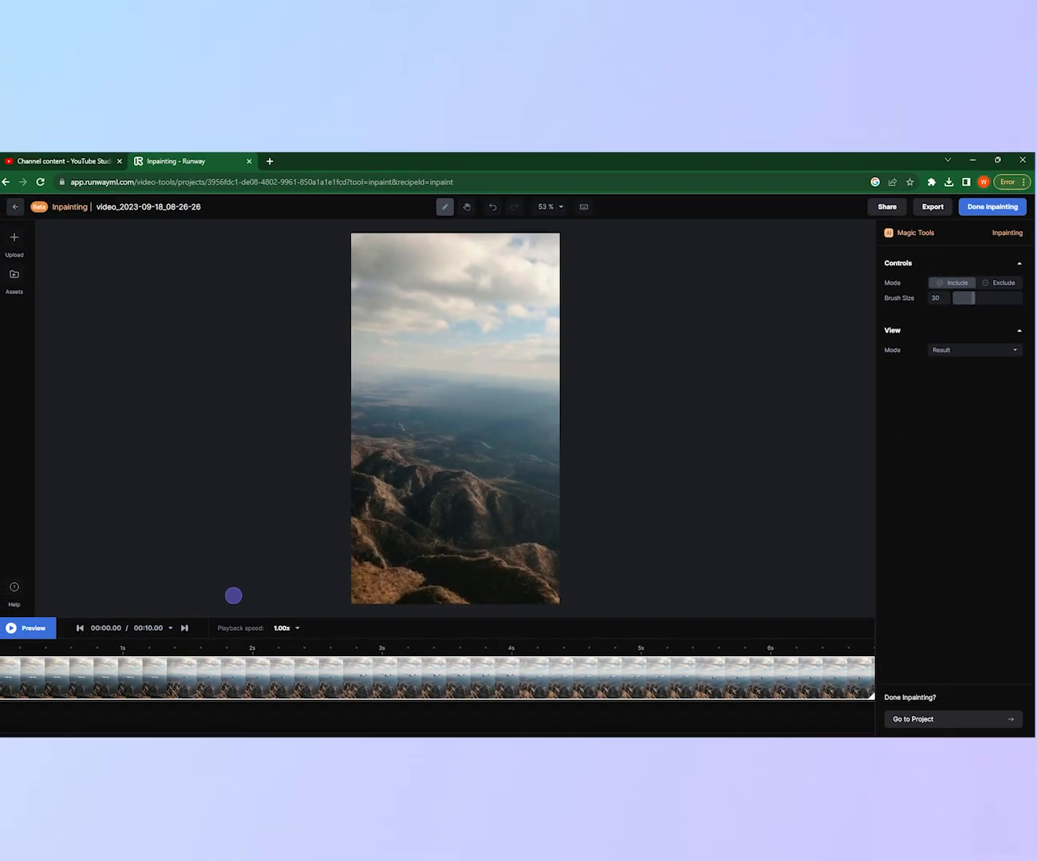
click(19, 629)
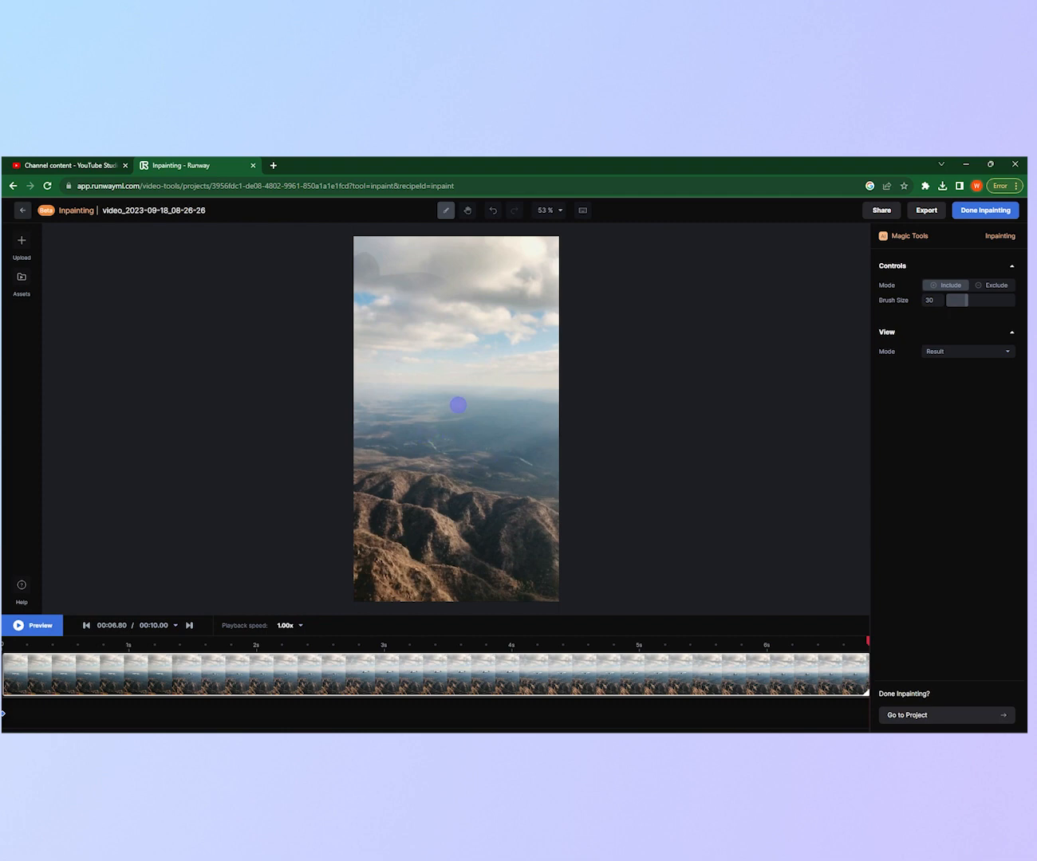
Finish inpainting to return to the project editor and go through the quick onboarding tour to its end
click(988, 214)
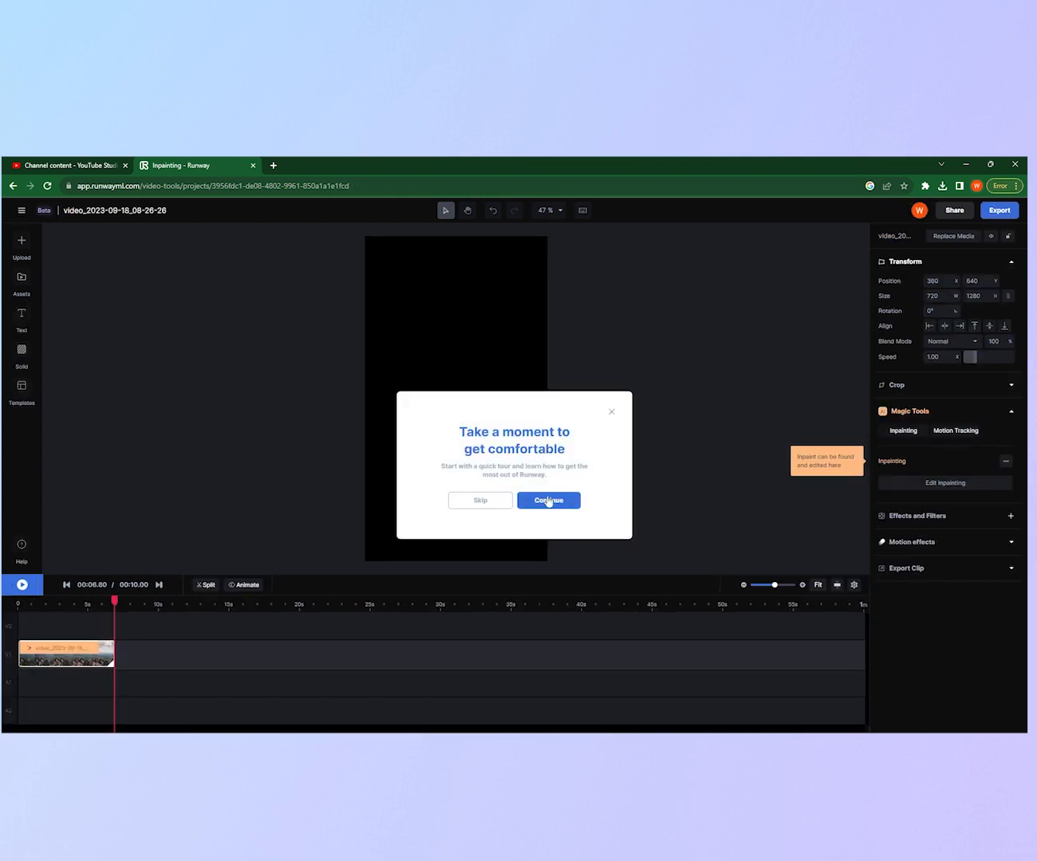
click(548, 500)
click(435, 555)
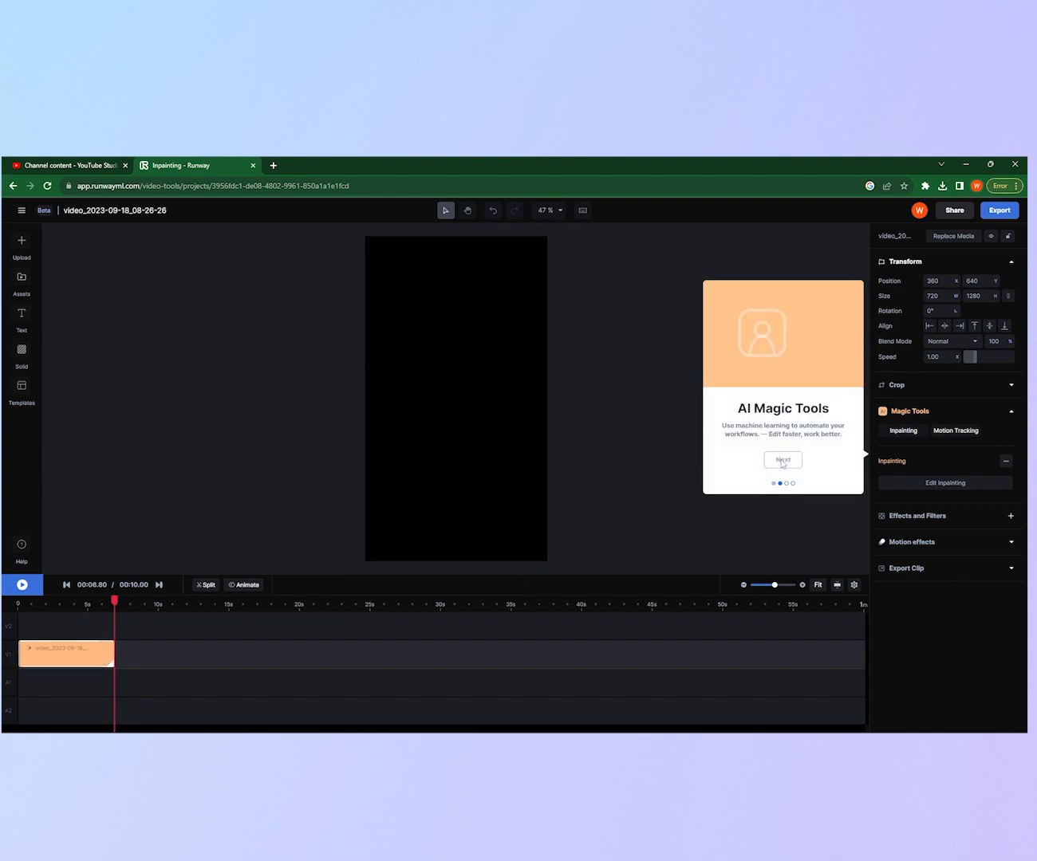
click(782, 462)
click(782, 482)
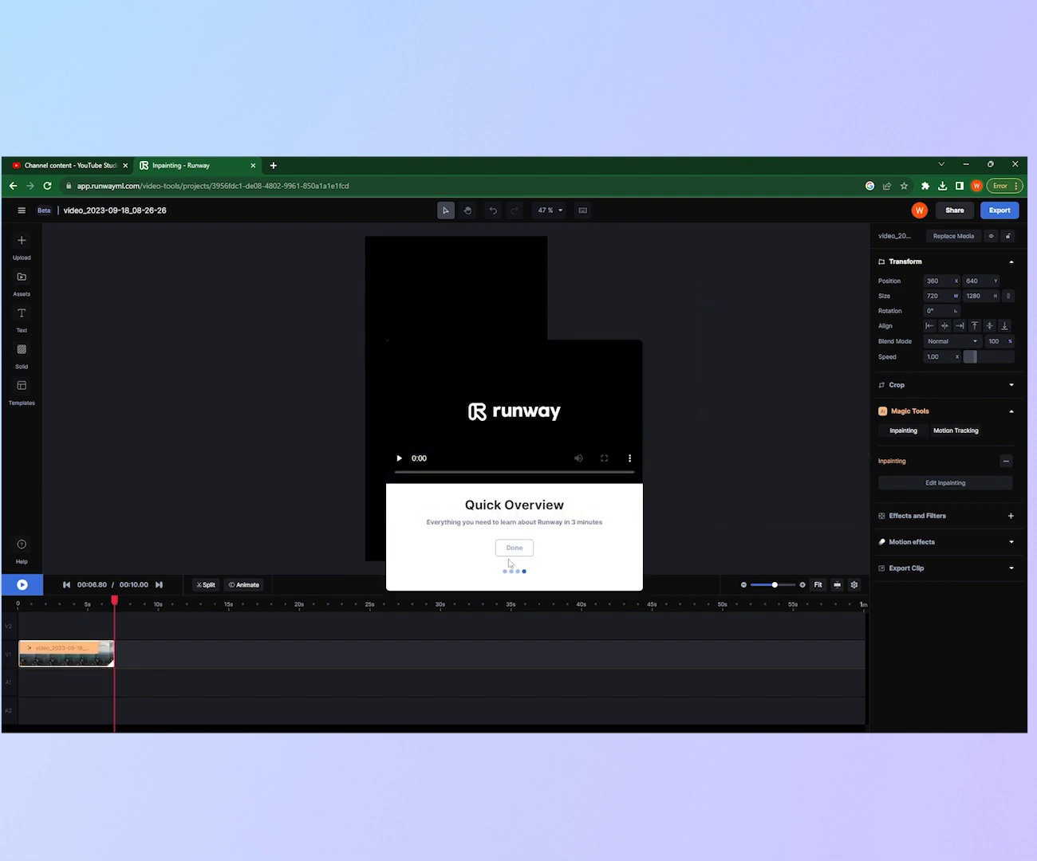
click(514, 549)
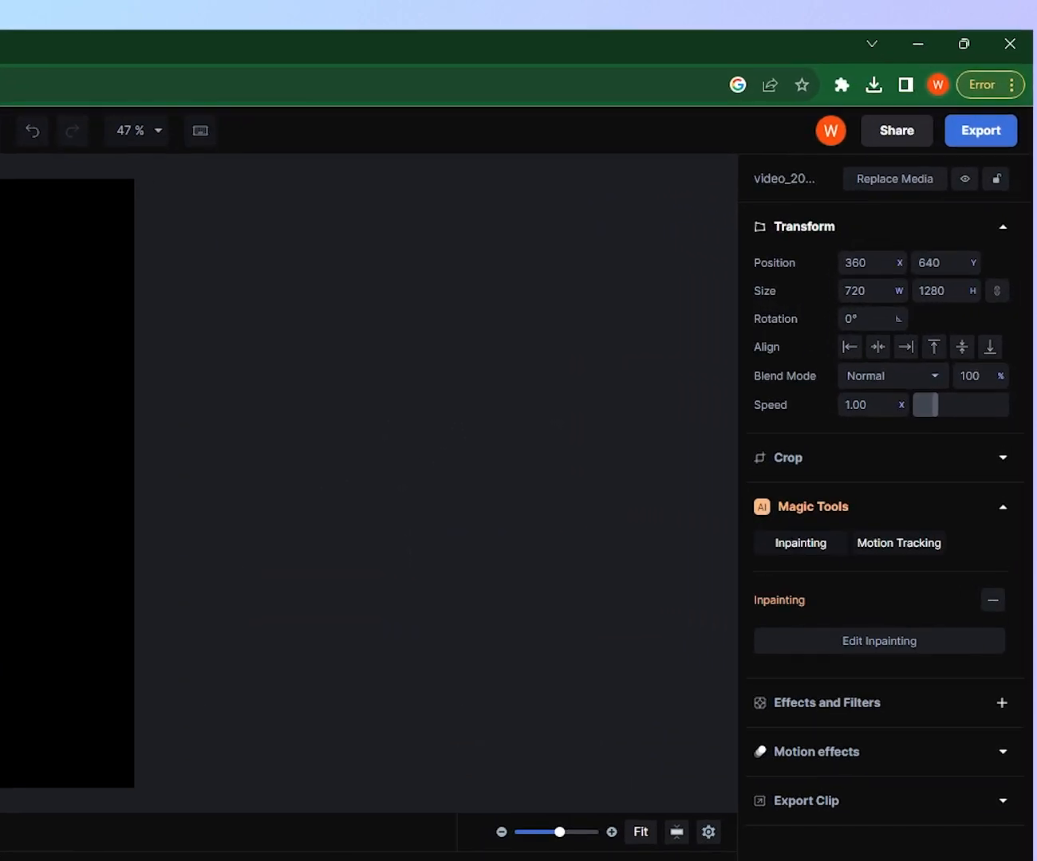
Export the inpainted video at 720p in MP4 format
click(975, 119)
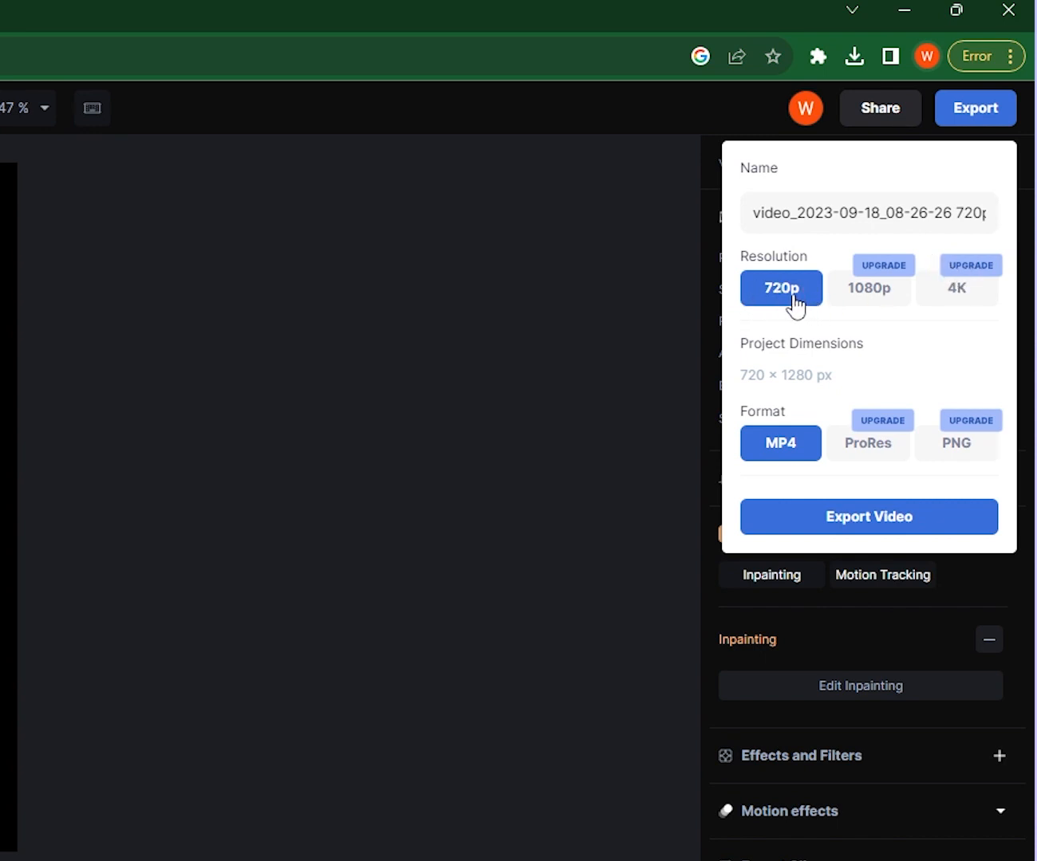
click(845, 517)
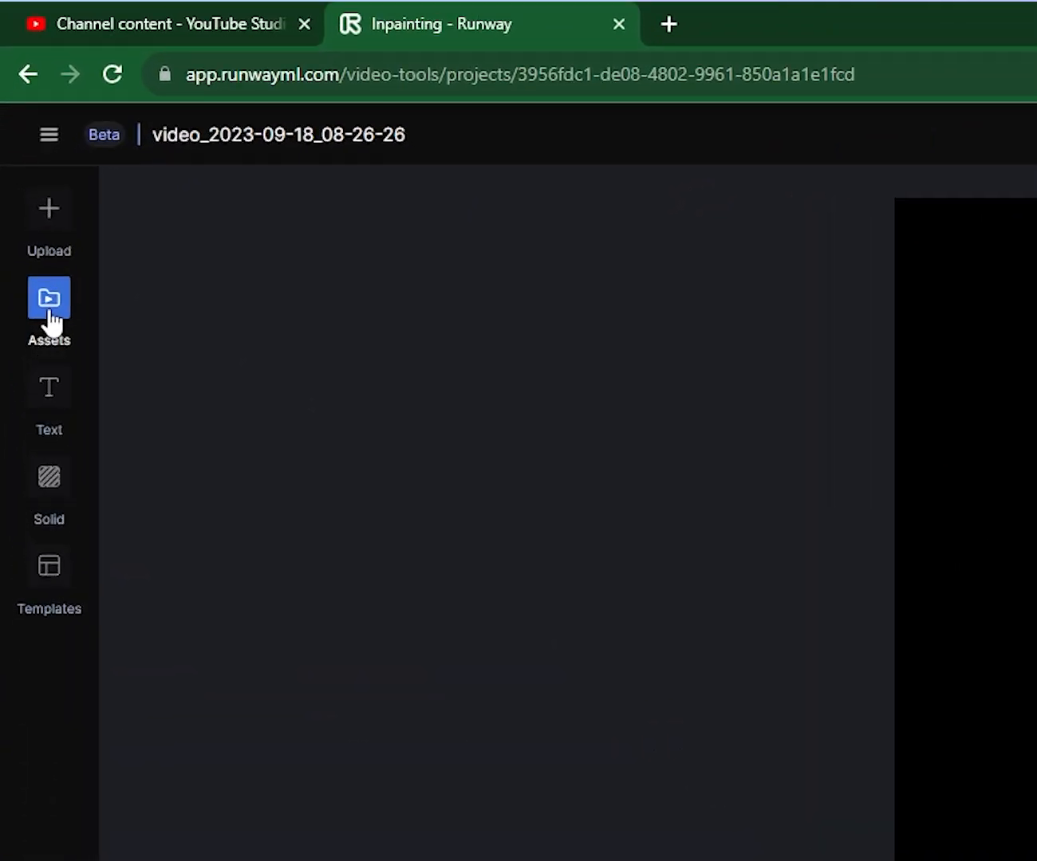
Go to the Assets page and download the most recently exported video
click(50, 313)
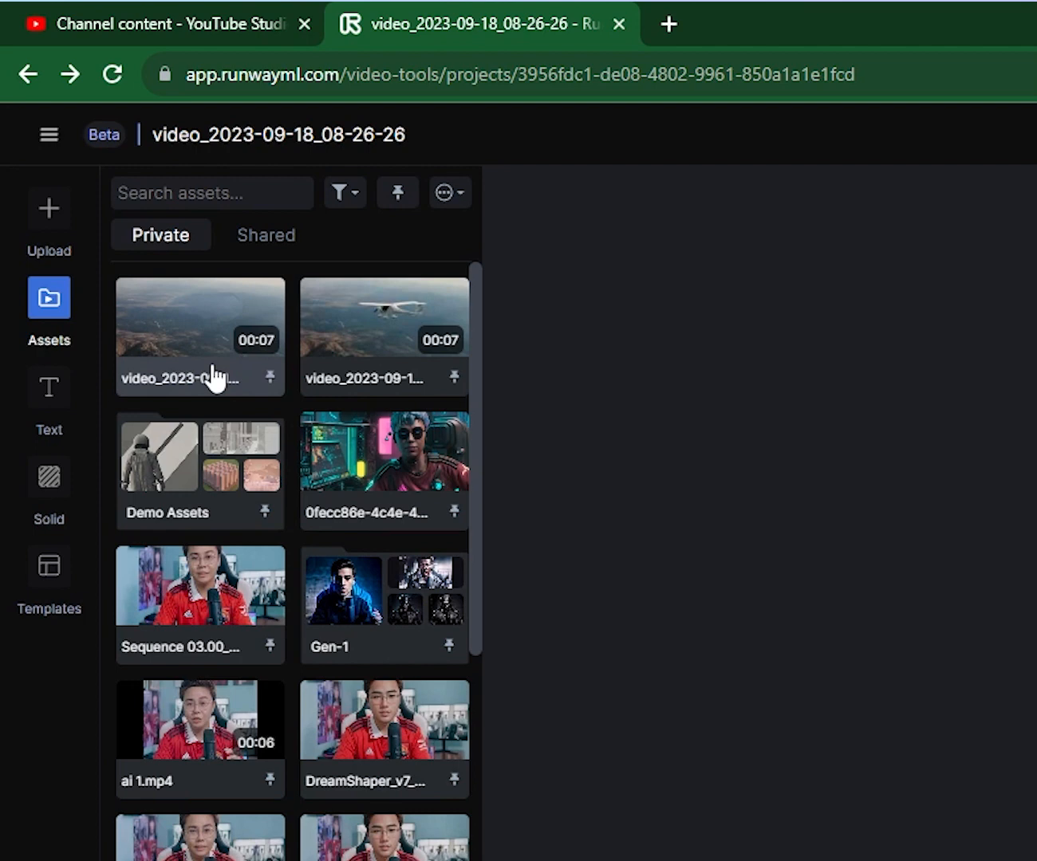
click(49, 140)
mouse_move(90, 355)
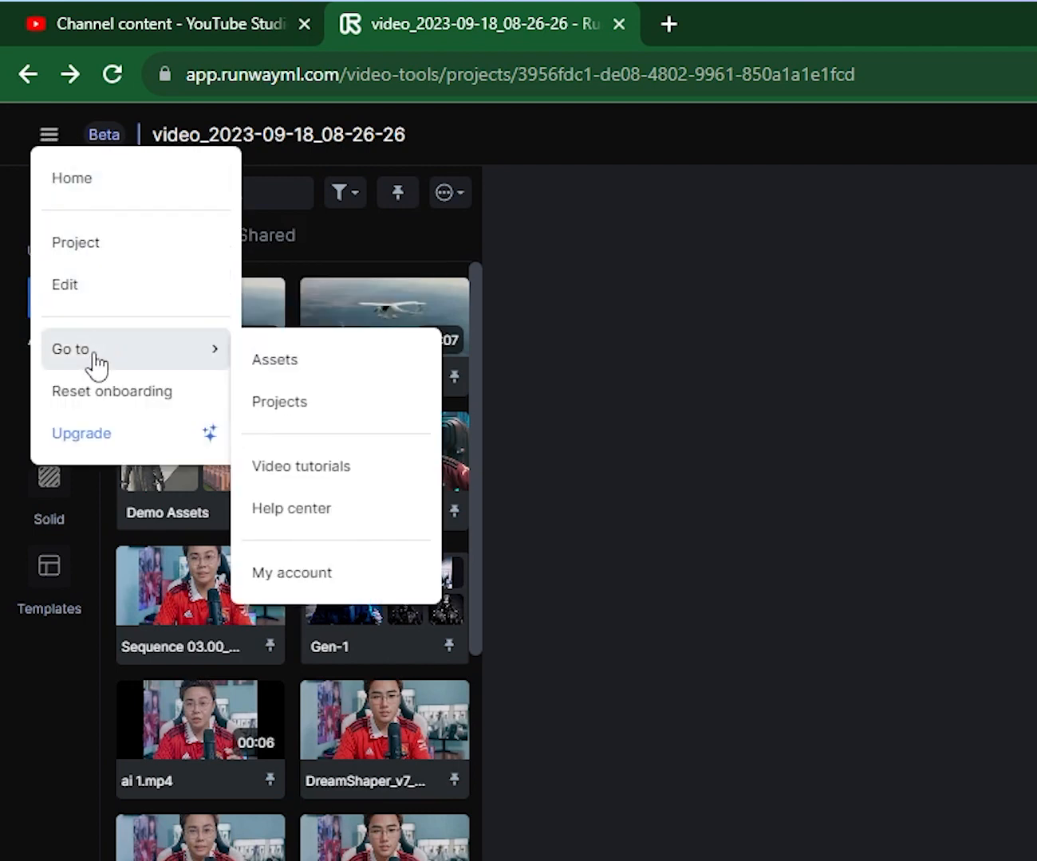
click(286, 362)
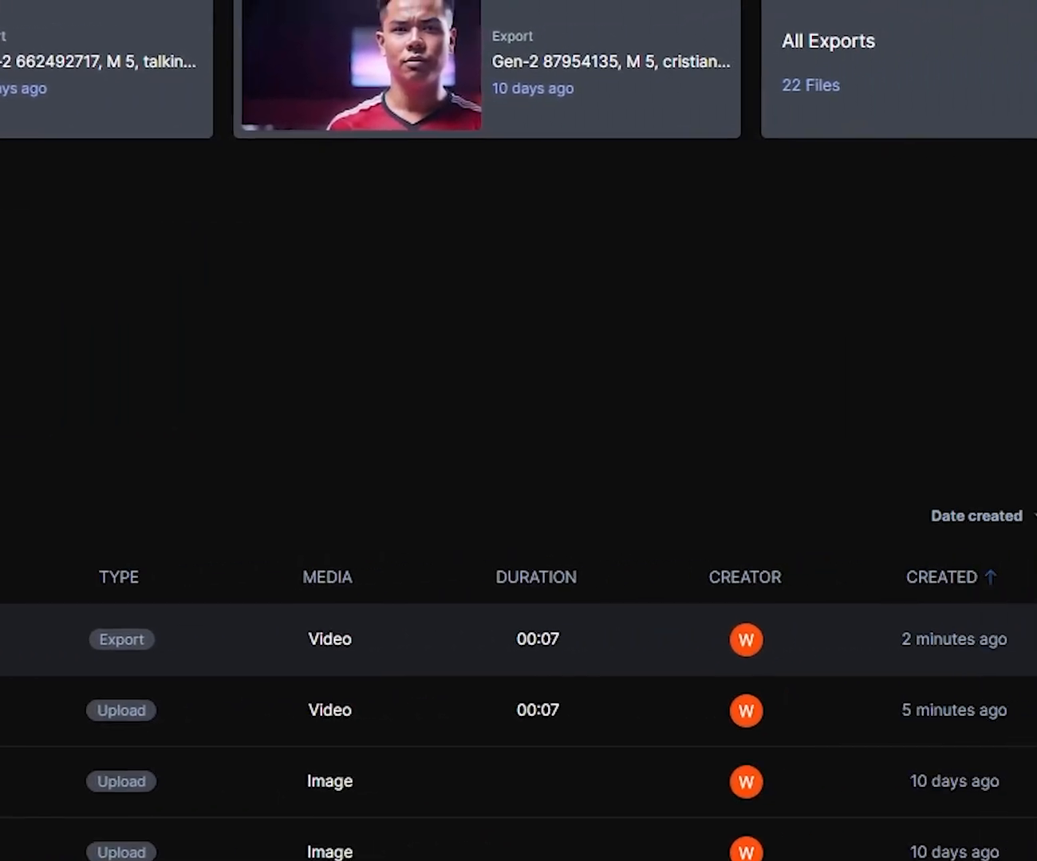
click(889, 653)
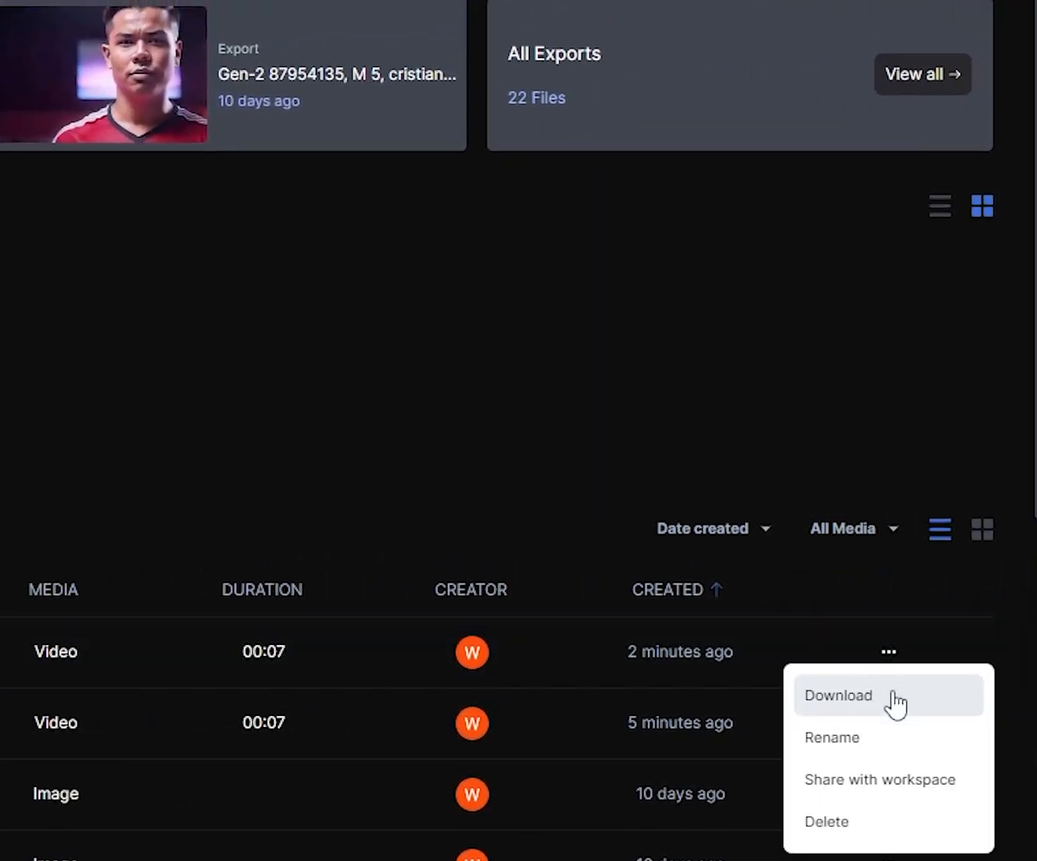
click(856, 700)
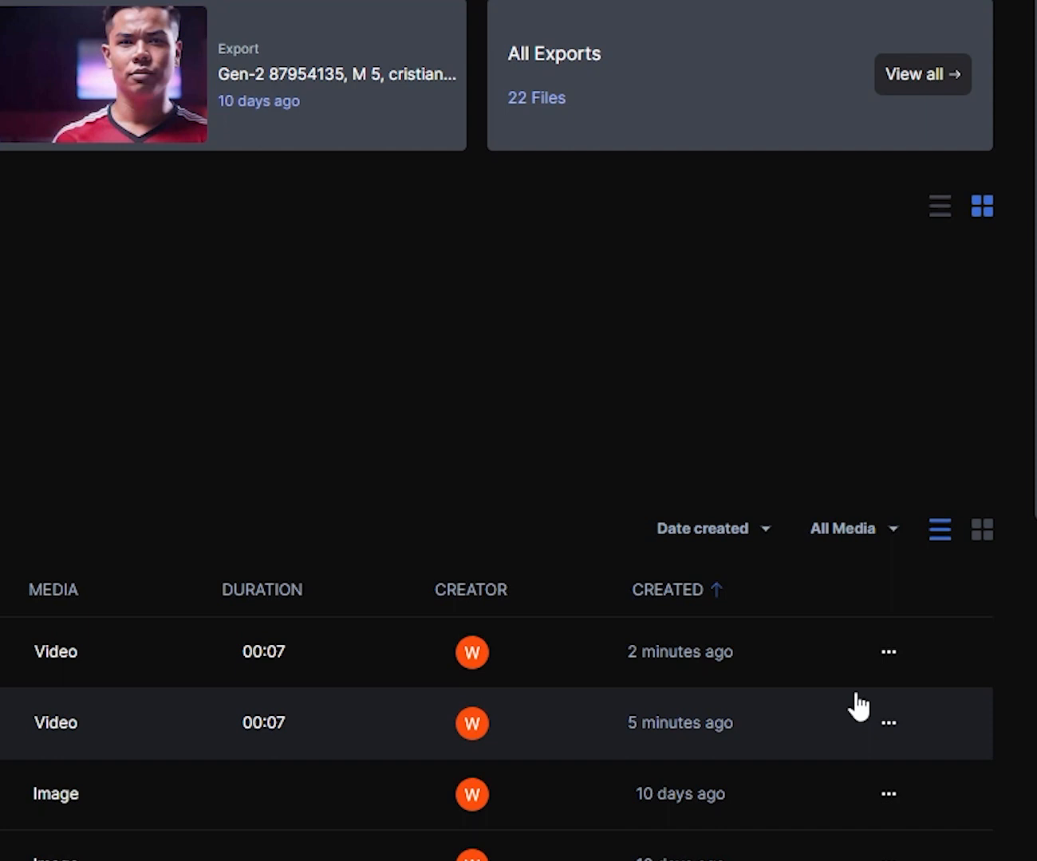